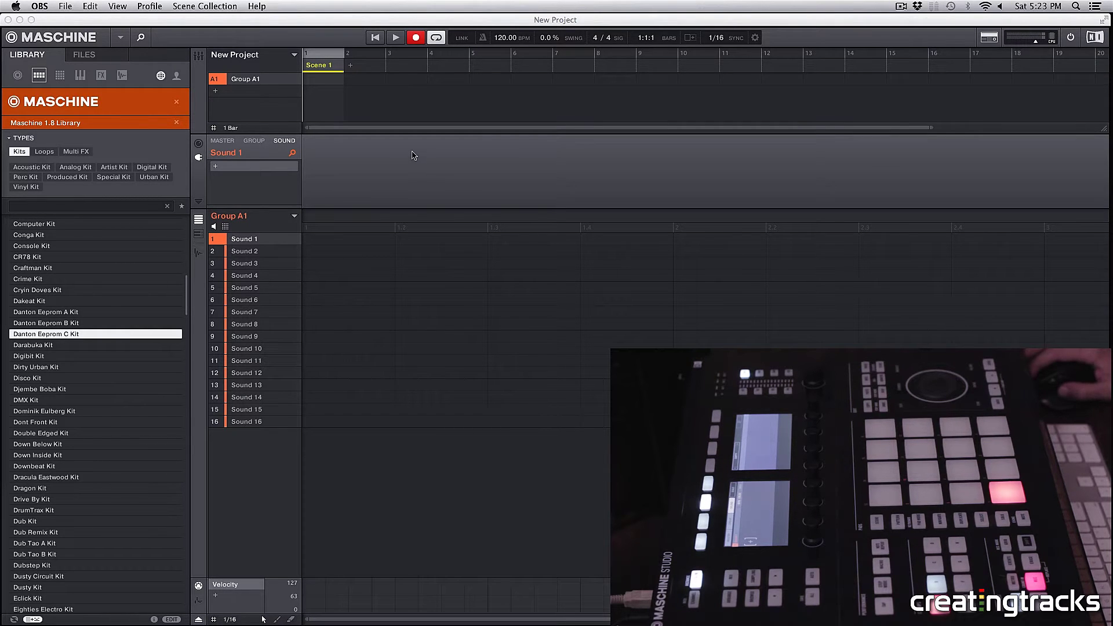
Load the Danton Eeprom C Kit with its patterns into Group A1 and play Pattern 1
click(125, 37)
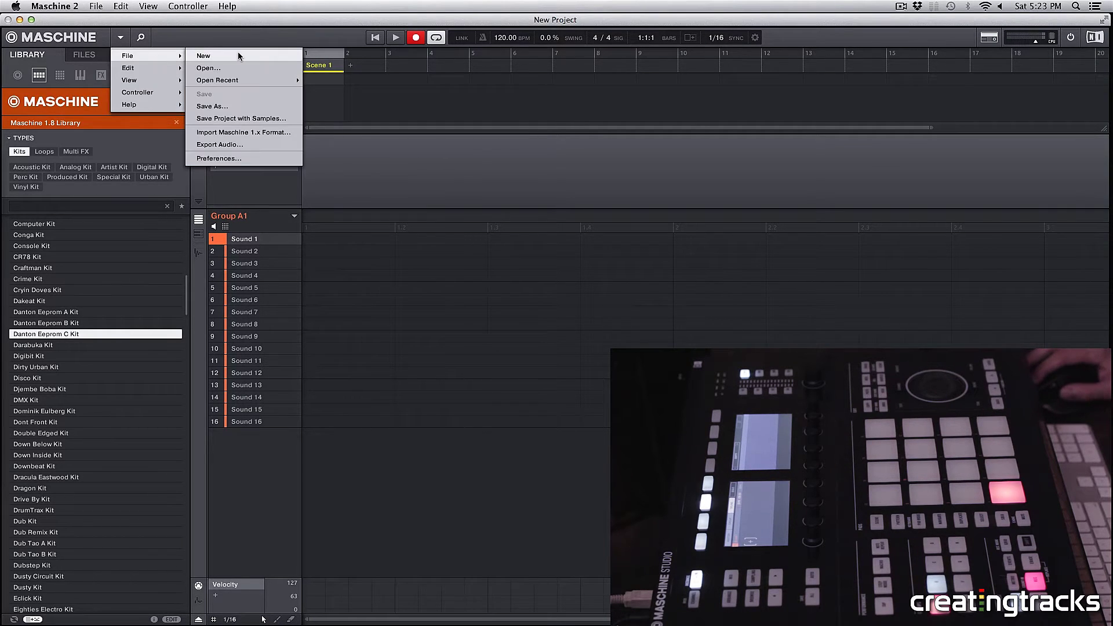
click(526, 285)
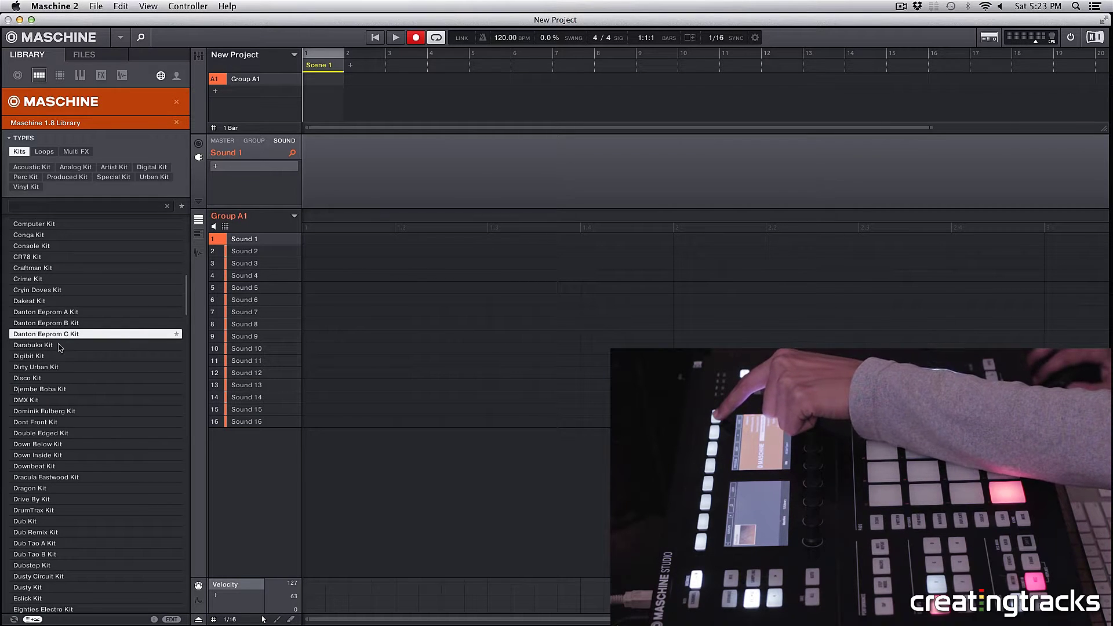
double_click(85, 334)
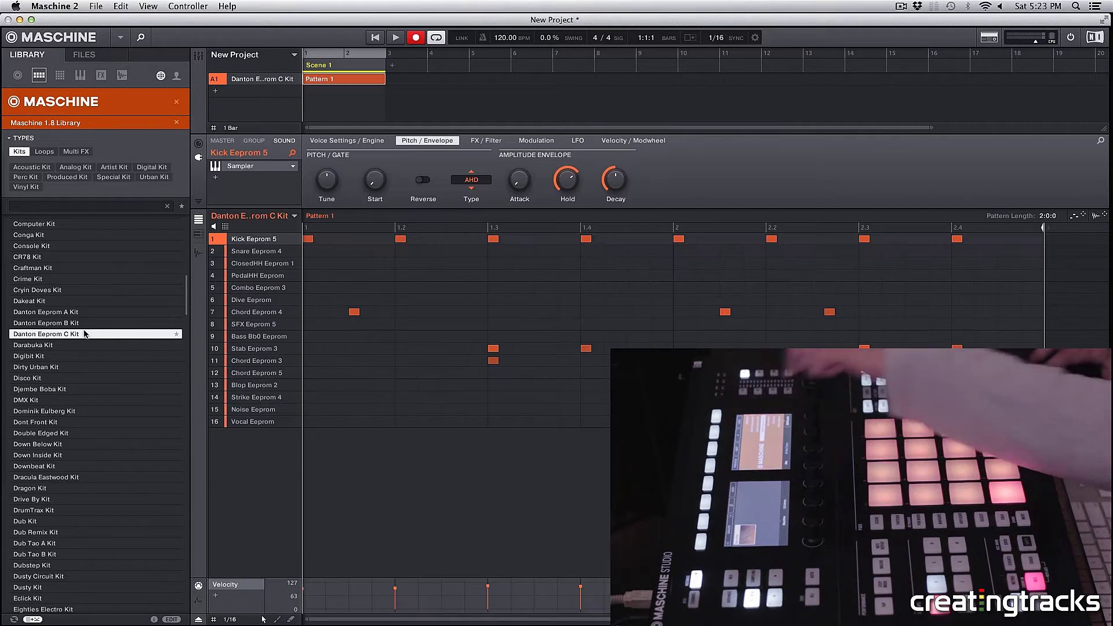
drag(1033, 410, 311, 151)
click(395, 336)
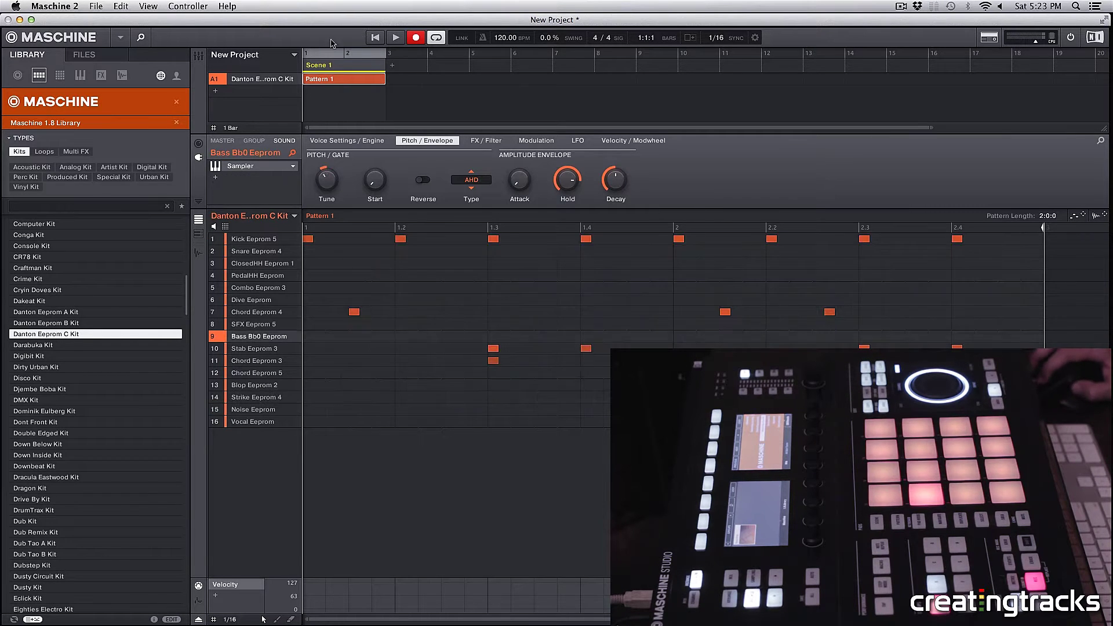
click(396, 39)
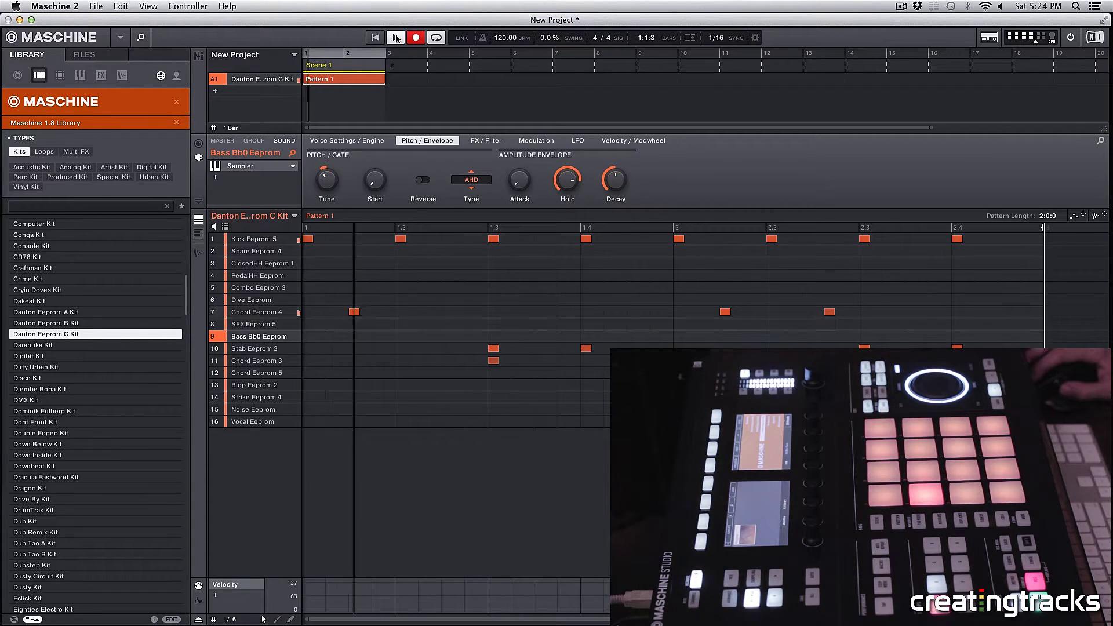
Select the kick, chord and stab notes of Pattern 1 and try moving a kick note earlier
click(296, 241)
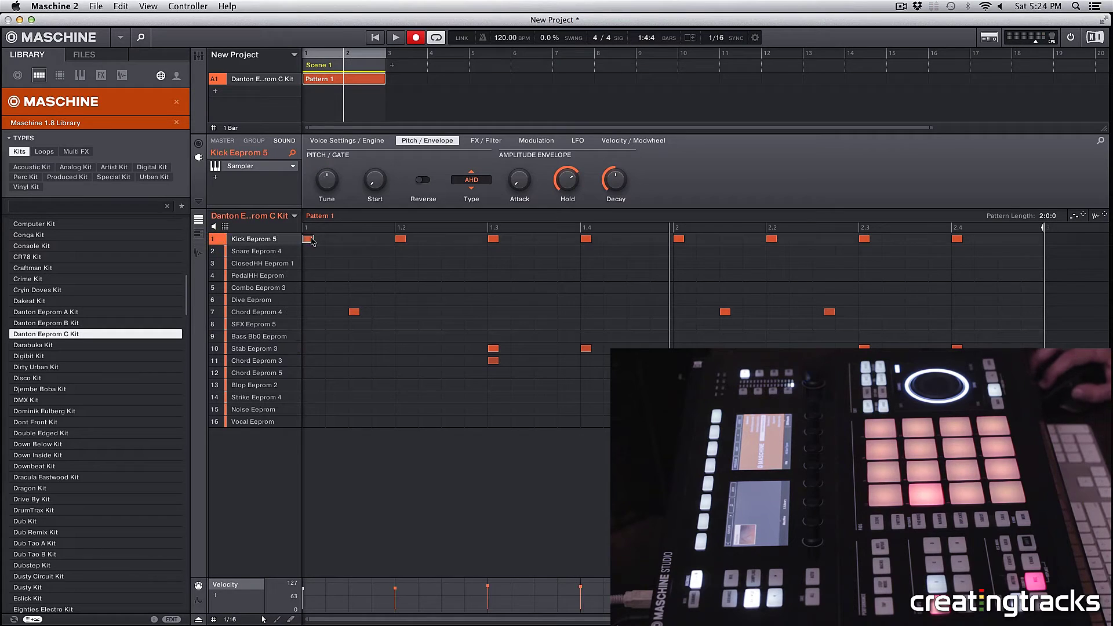
click(450, 328)
drag(323, 295, 875, 321)
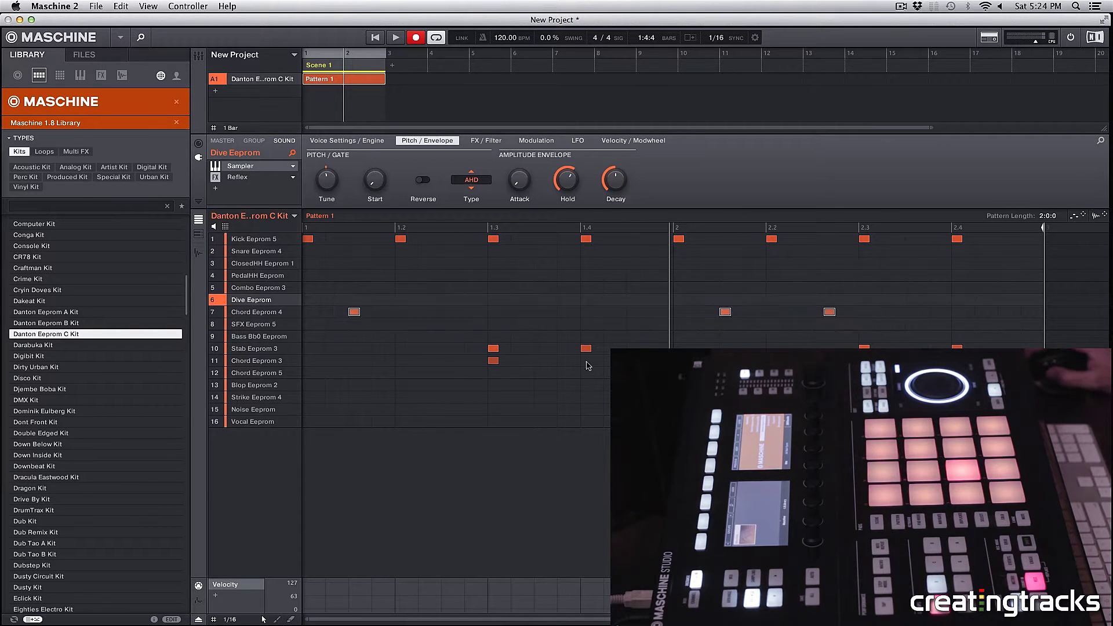
drag(504, 385, 624, 355)
click(624, 358)
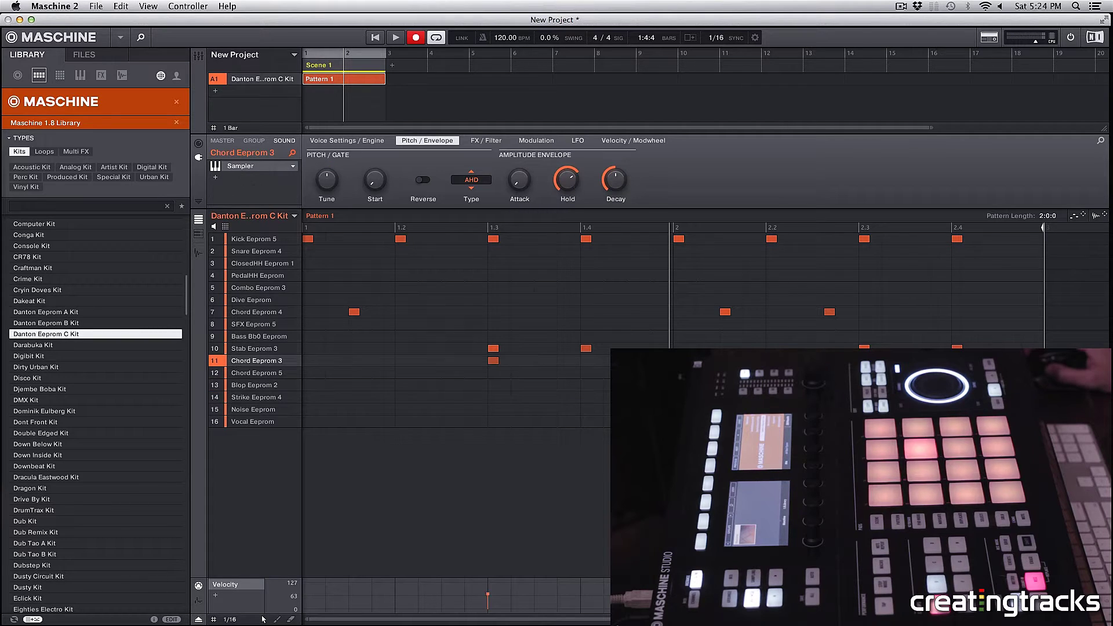
click(624, 372)
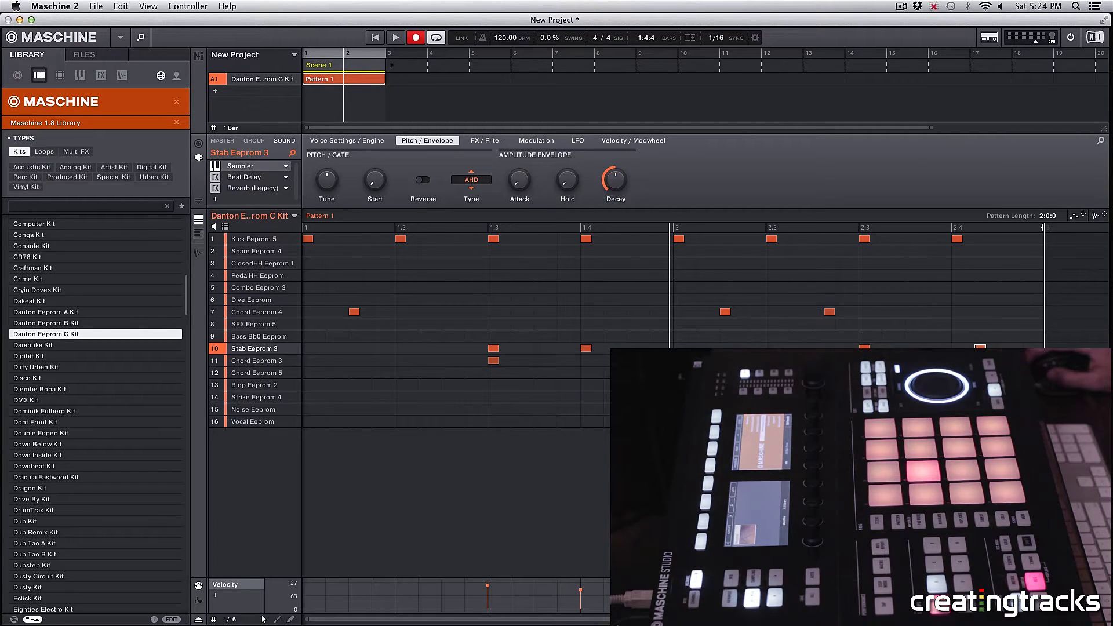
drag(679, 239, 633, 239)
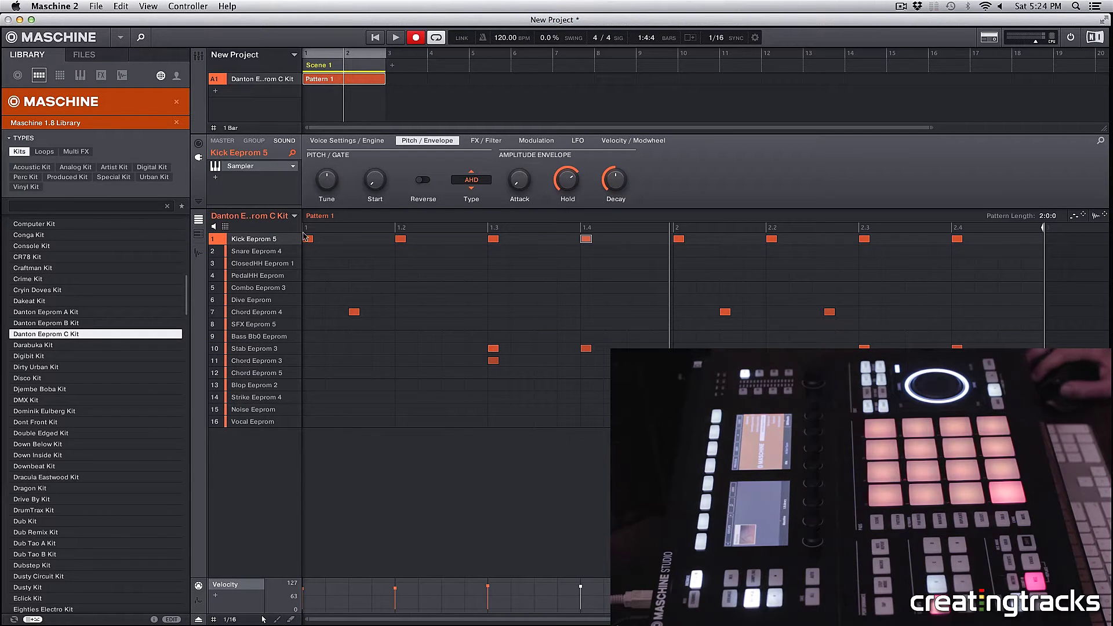
Look through the kit's existing patterns, switching from Pattern 1 to Patterns 2, 3 and 4
click(293, 217)
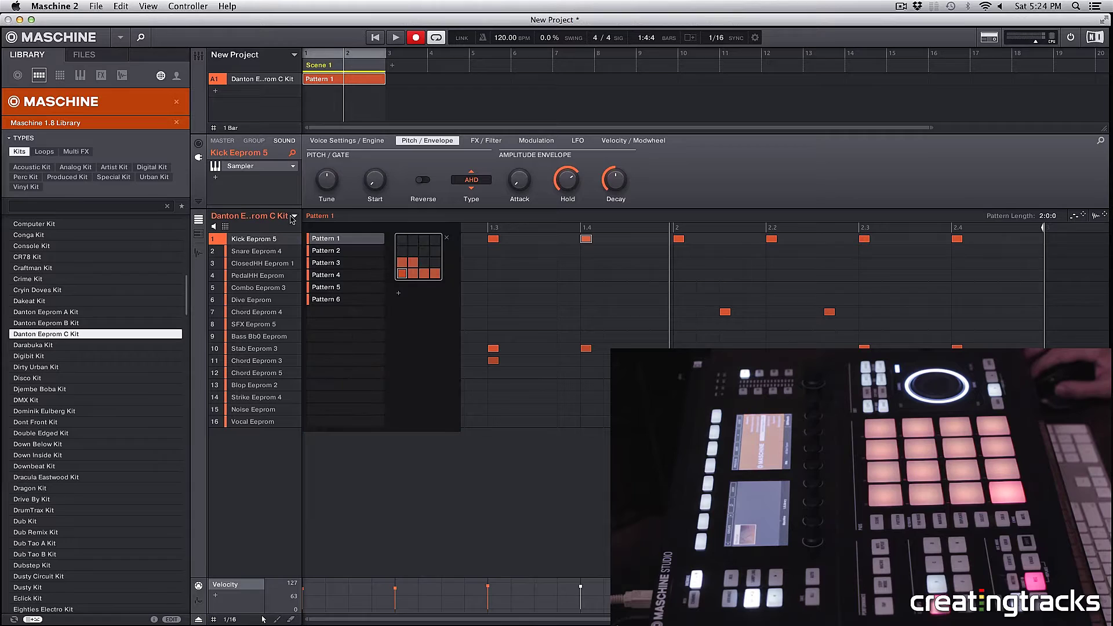
click(325, 250)
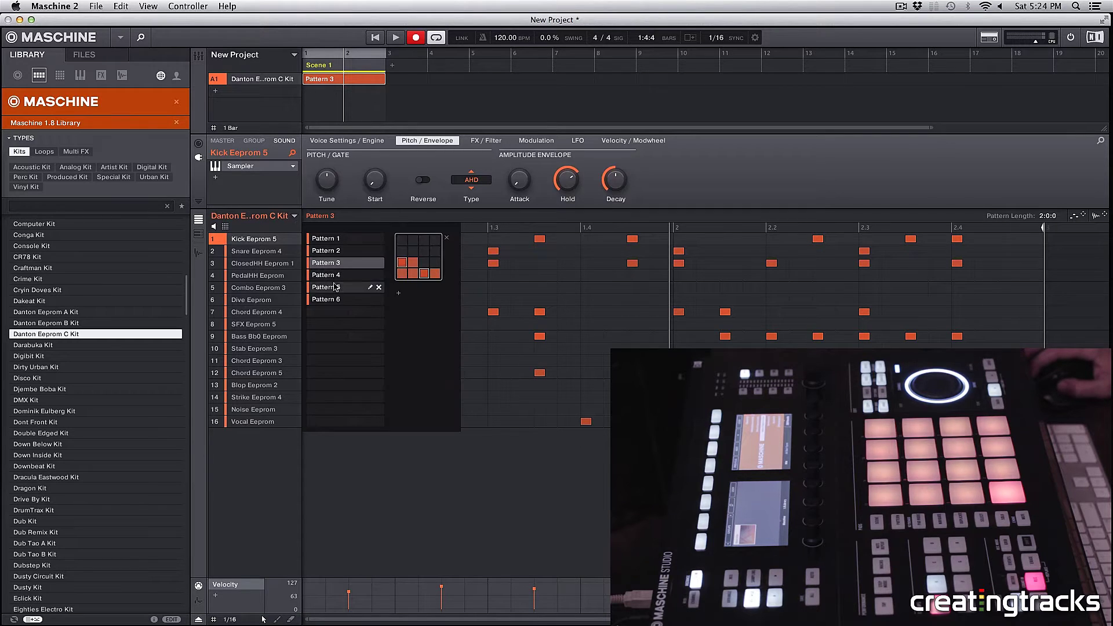
click(333, 277)
click(294, 217)
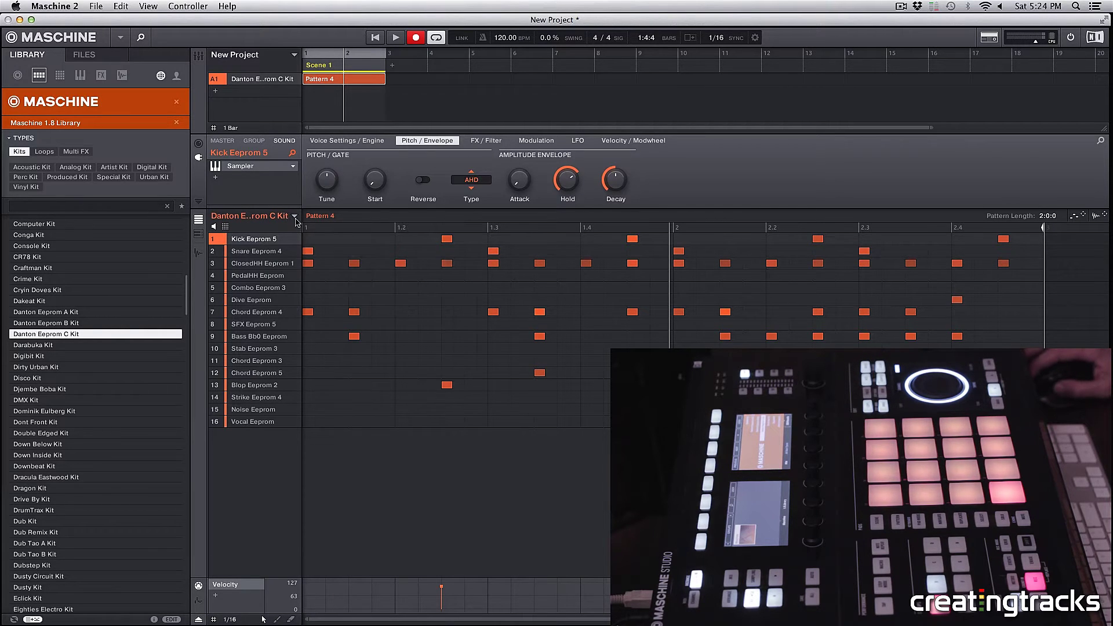
Create an empty pattern in the seventh slot and set its length to 2:0:0
click(295, 216)
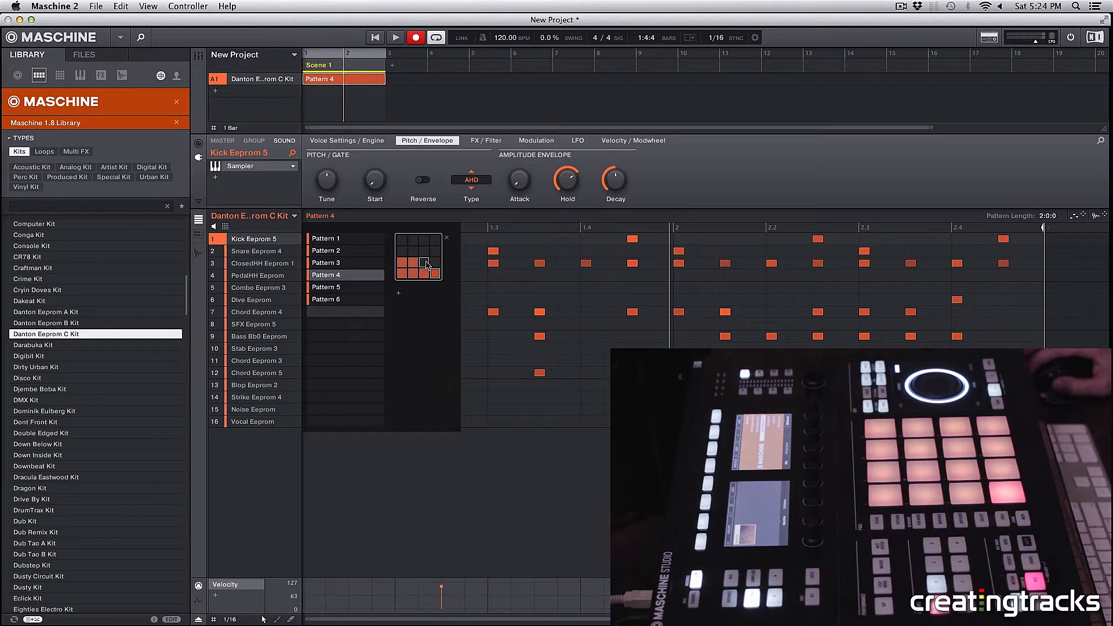
click(350, 314)
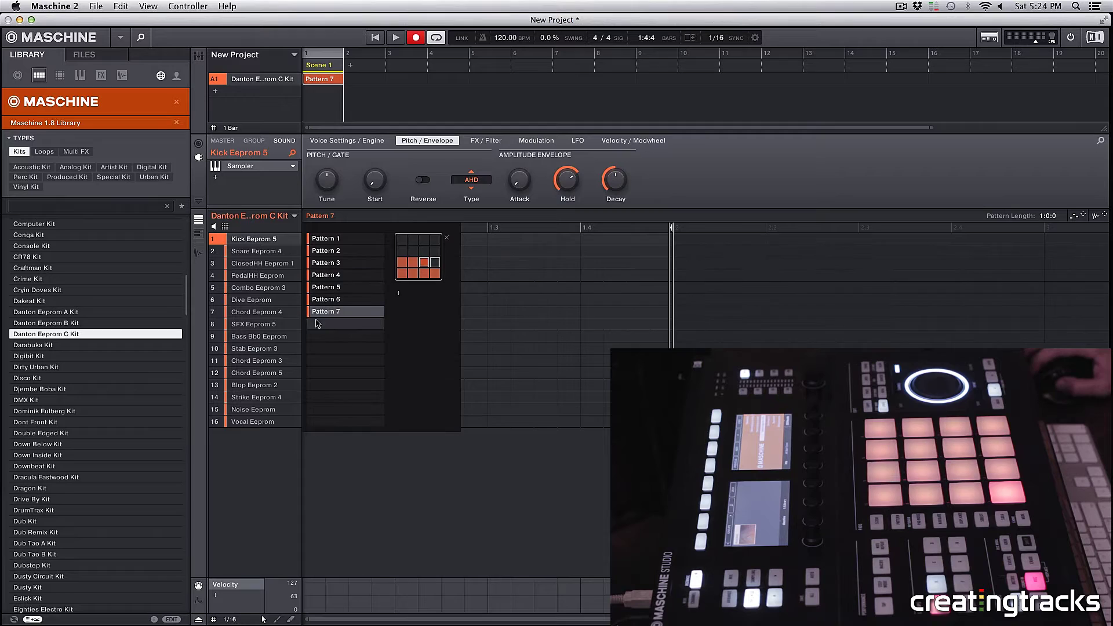
click(618, 318)
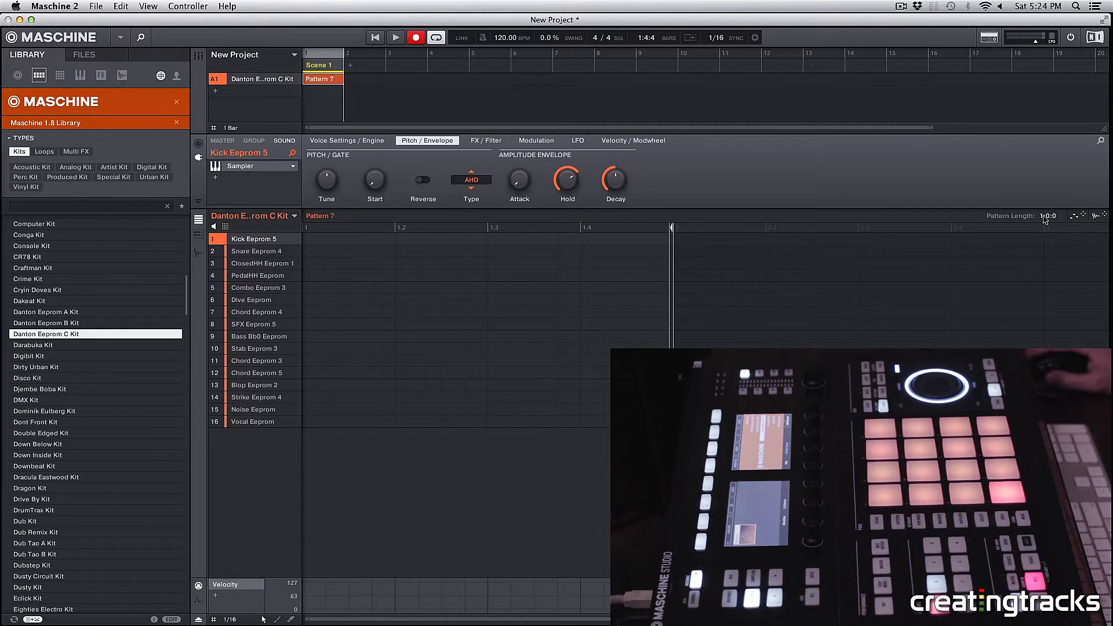
drag(1048, 215, 1047, 209)
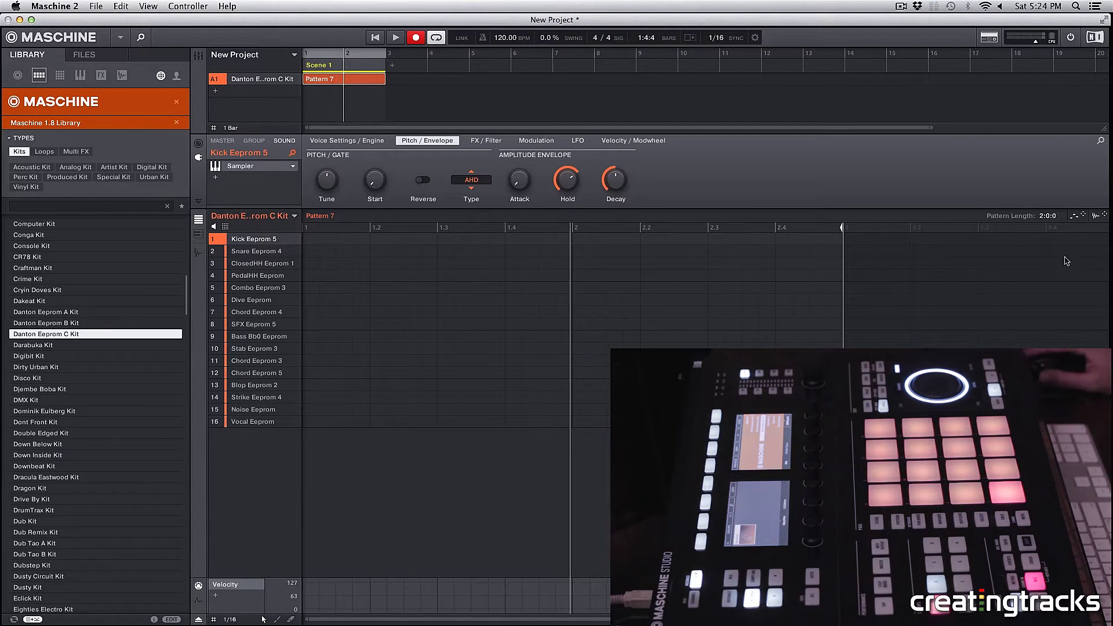
drag(1048, 217, 1048, 224)
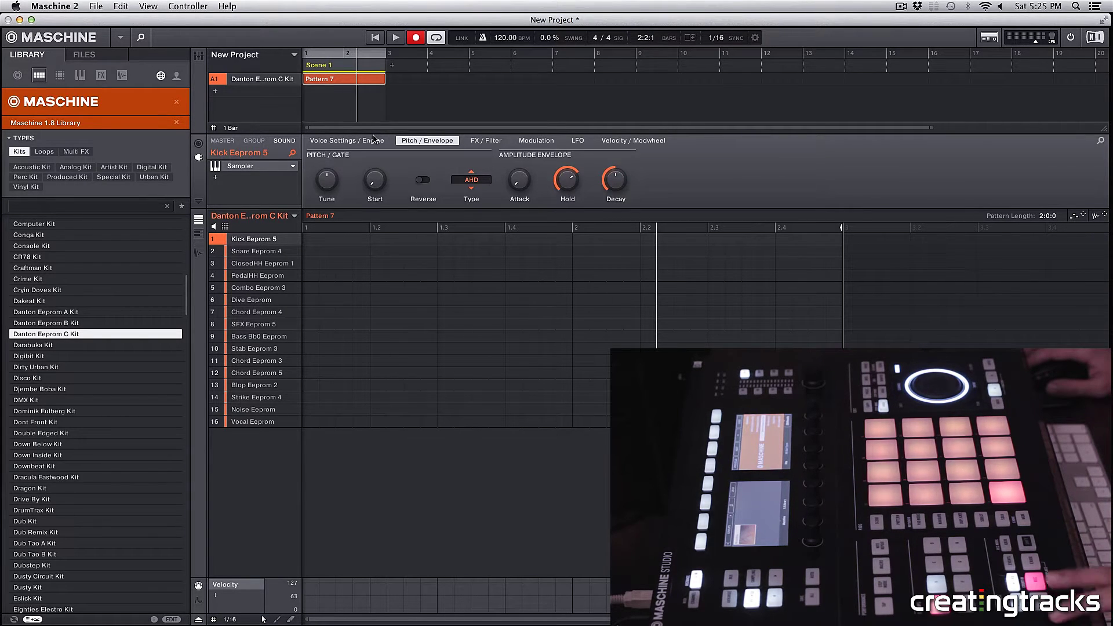
Set the tempo to 150 BPM and record a test take of various pads into Pattern 7 with the metronome on
click(418, 37)
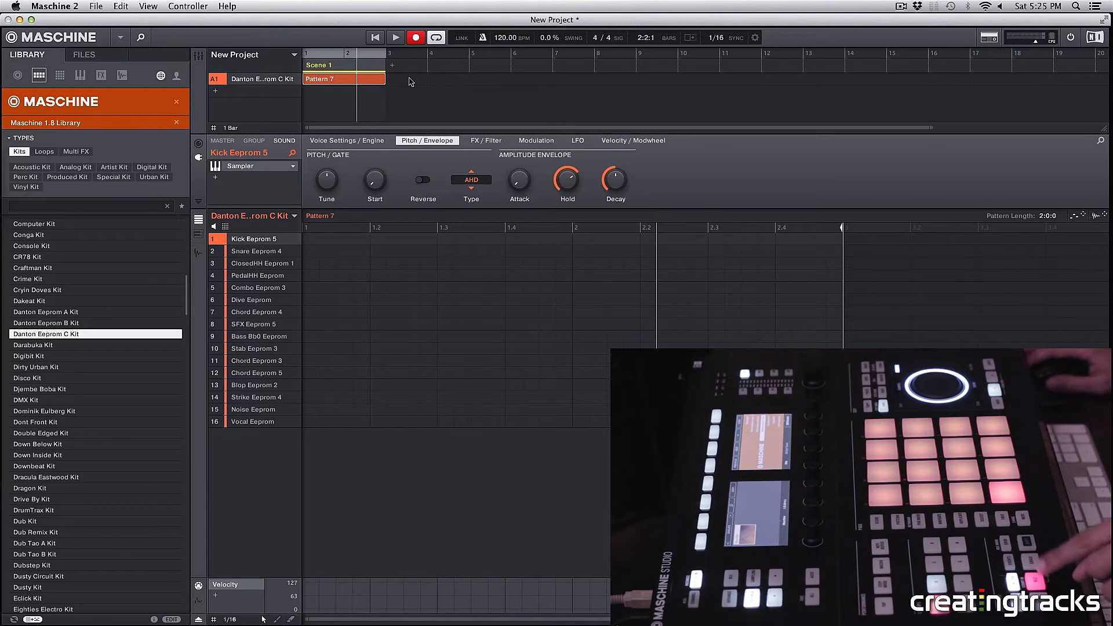
click(417, 38)
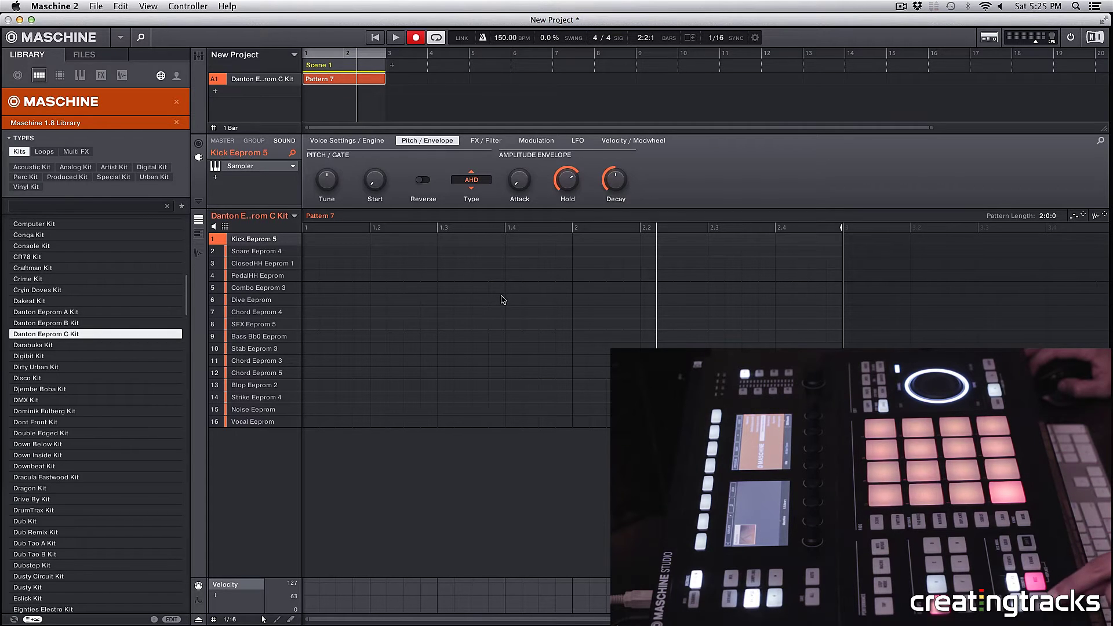
key(space)
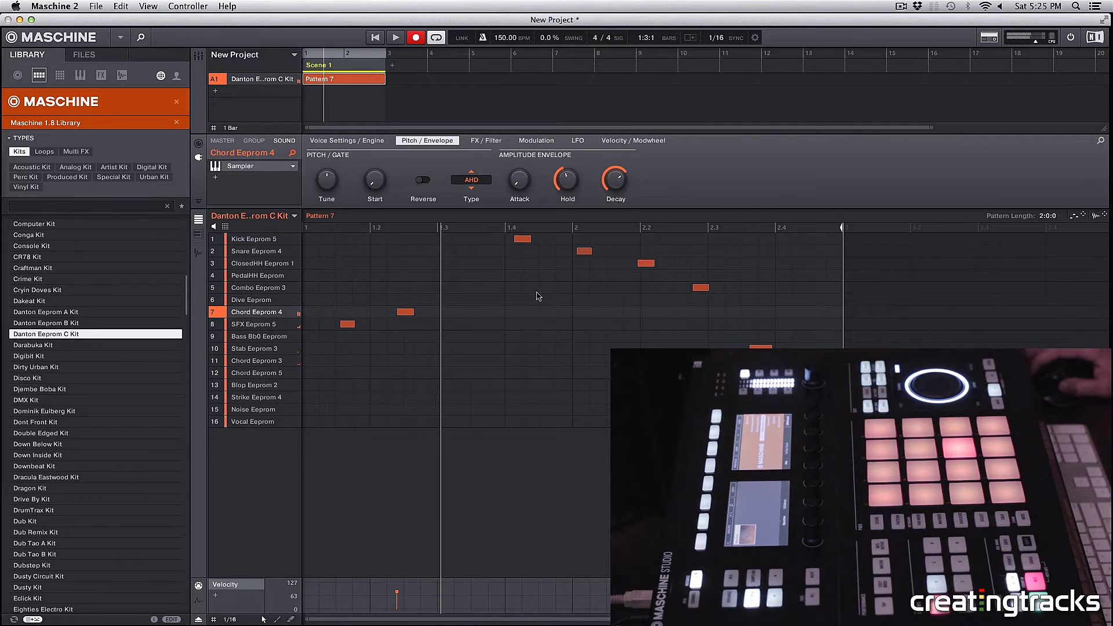
Delete all test notes from Pattern 7 and record a two-bar kick and snare groove in their place
drag(316, 398, 861, 232)
drag(326, 428, 830, 245)
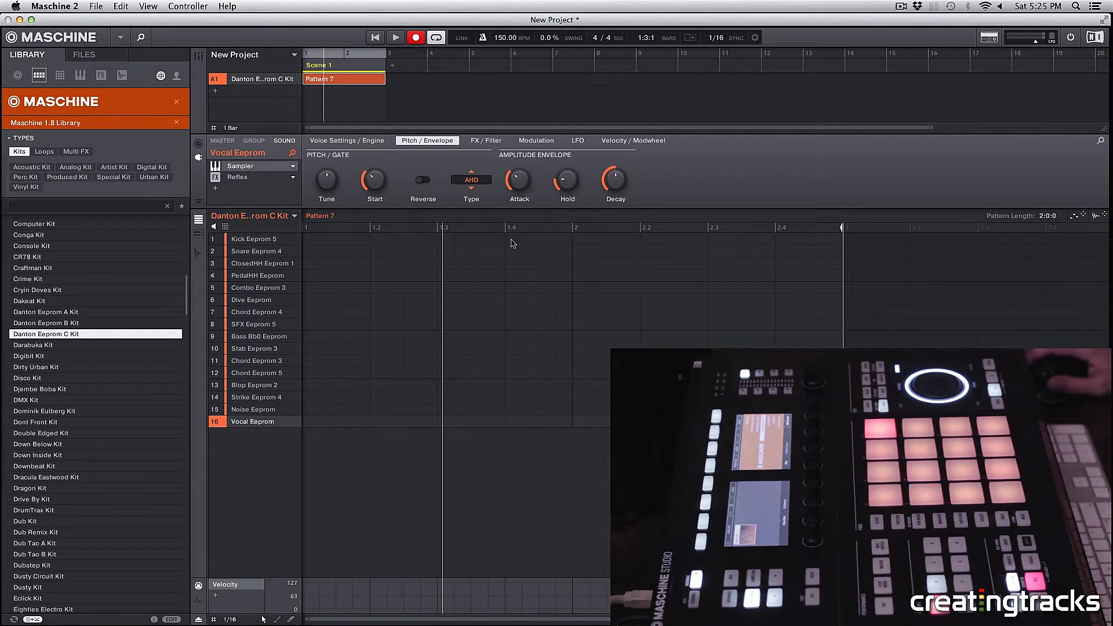
click(320, 240)
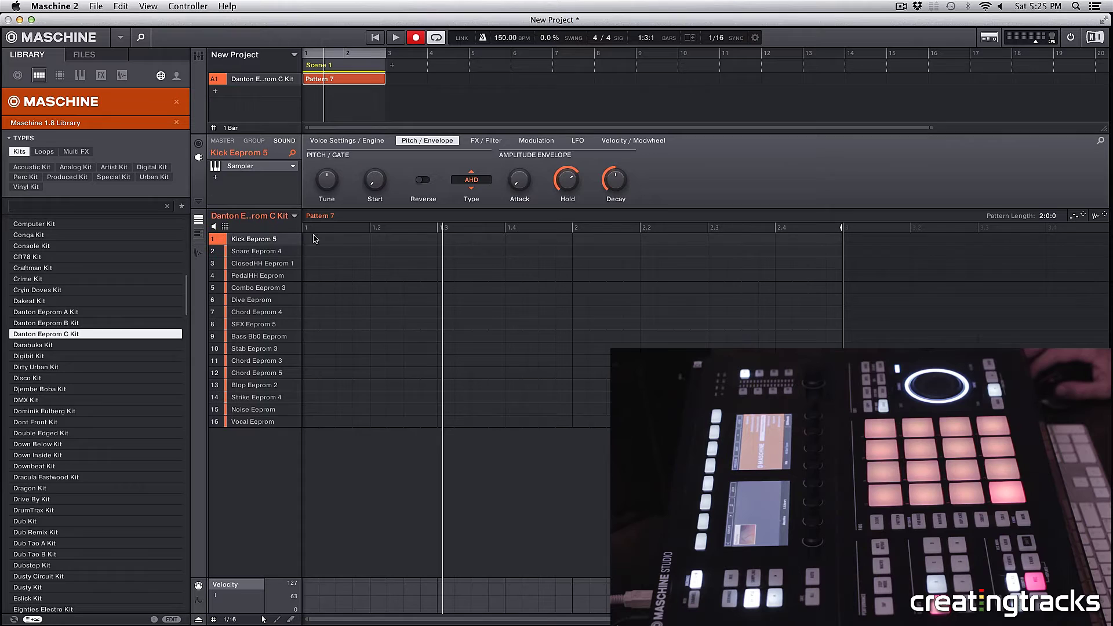
key(space)
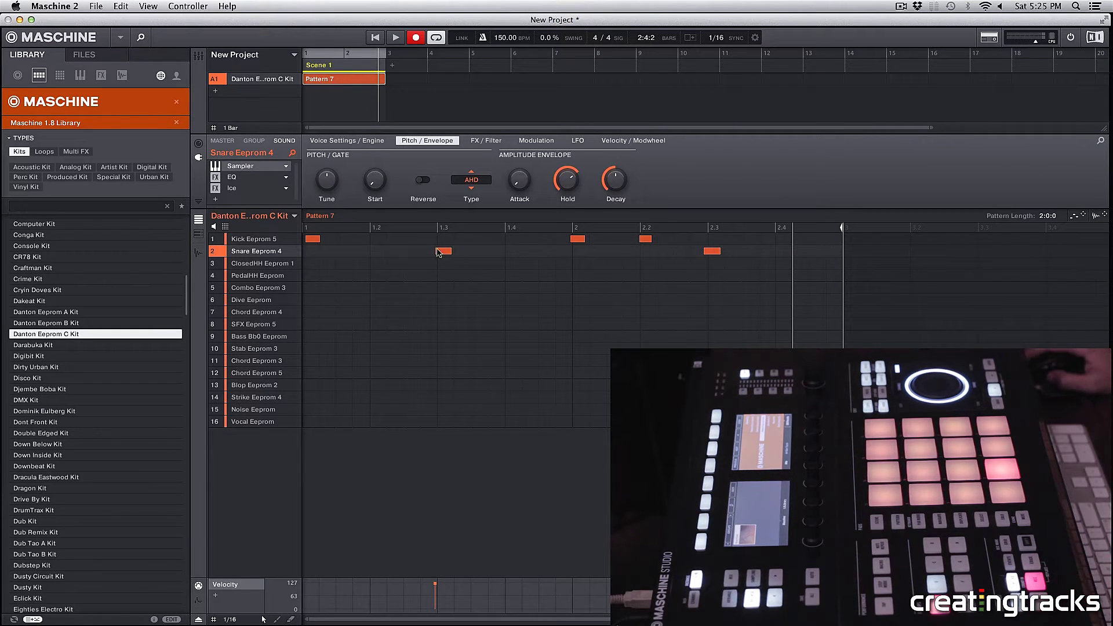
Try moving the first snare note exactly onto beat 1.3, and undo the move
drag(887, 619, 423, 594)
scroll(912, 293, right, 10)
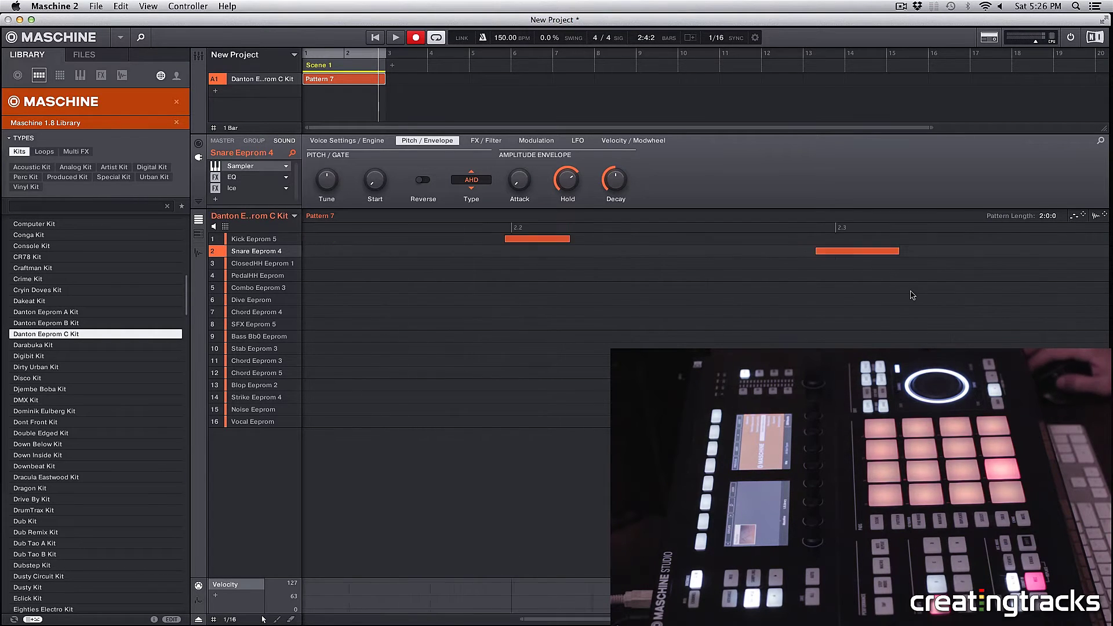
scroll(908, 291, left, 10)
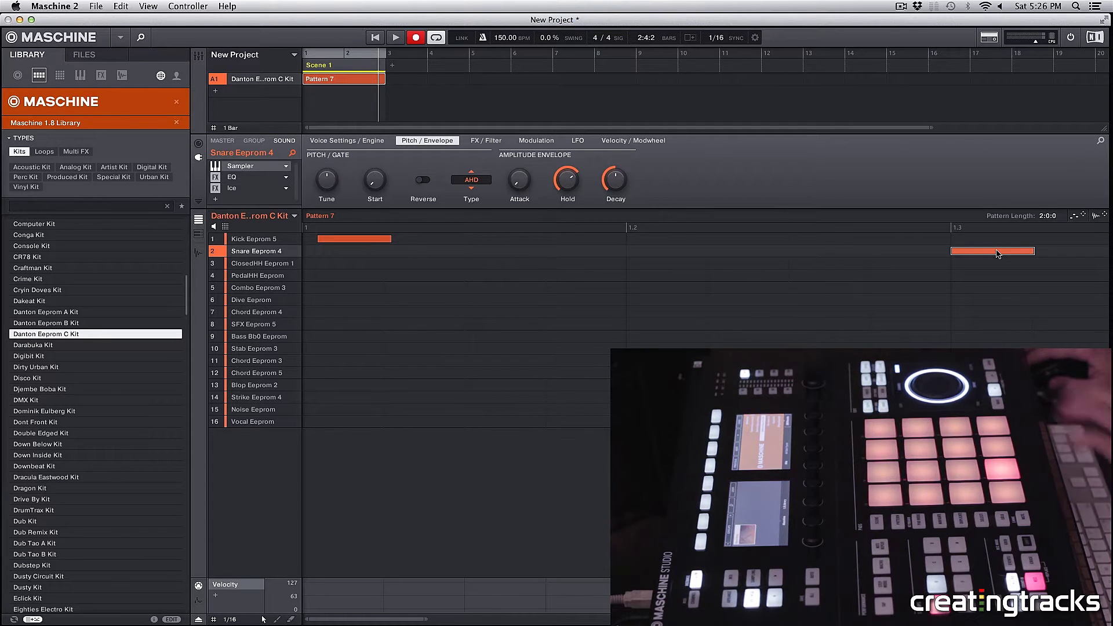
key(super+z)
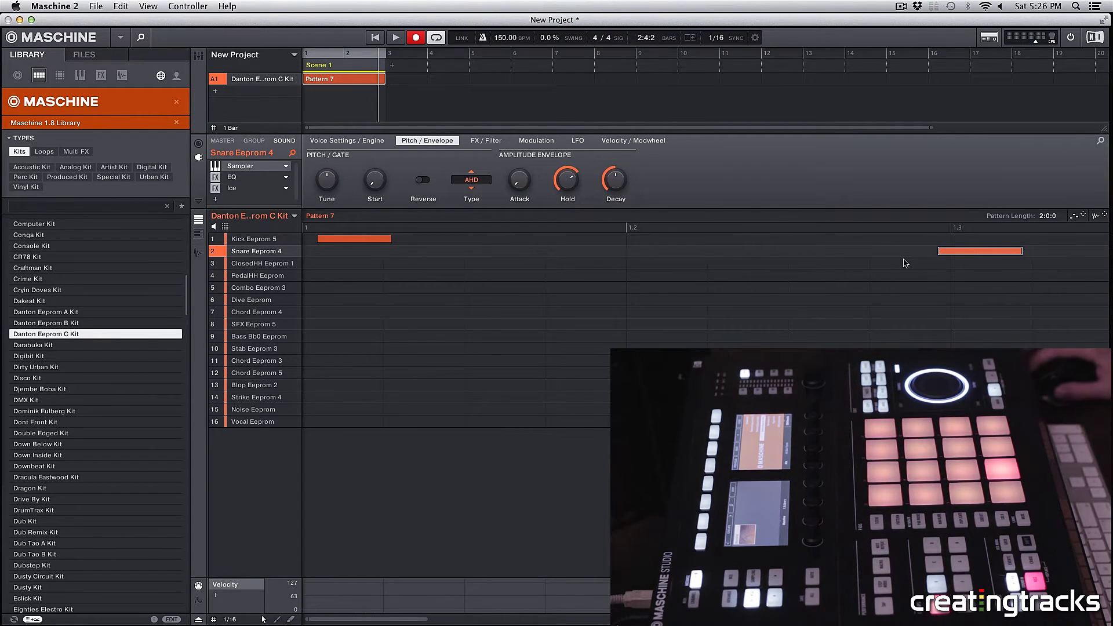
Record a ClosedHH Eeprom 1 hi-hat take over the kick and snare in Pattern 7
click(886, 265)
right_click(645, 324)
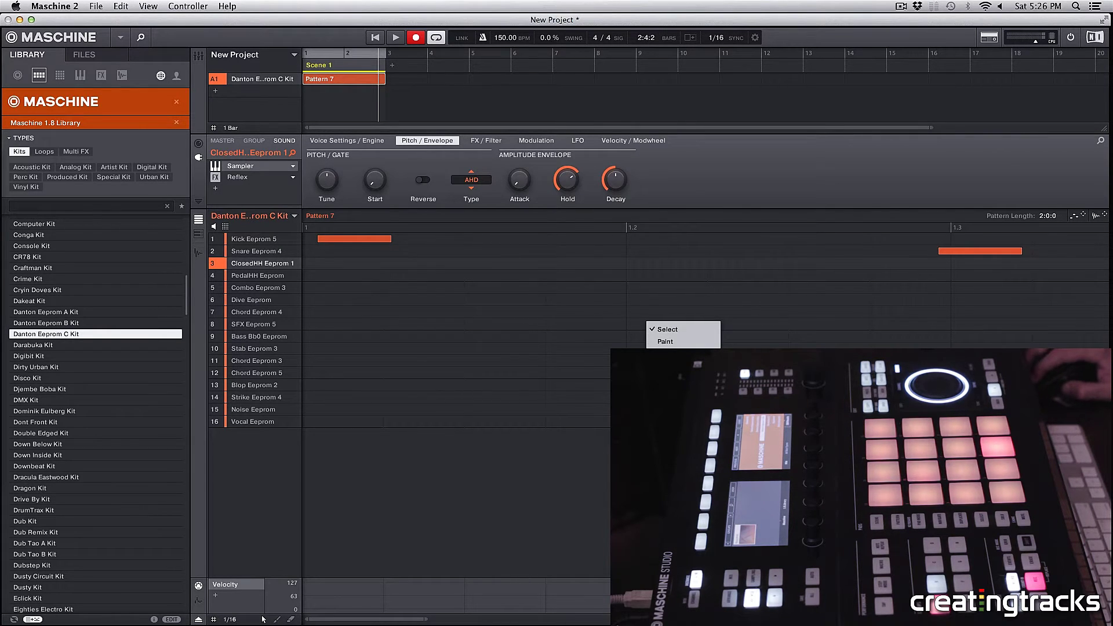
key(Escape)
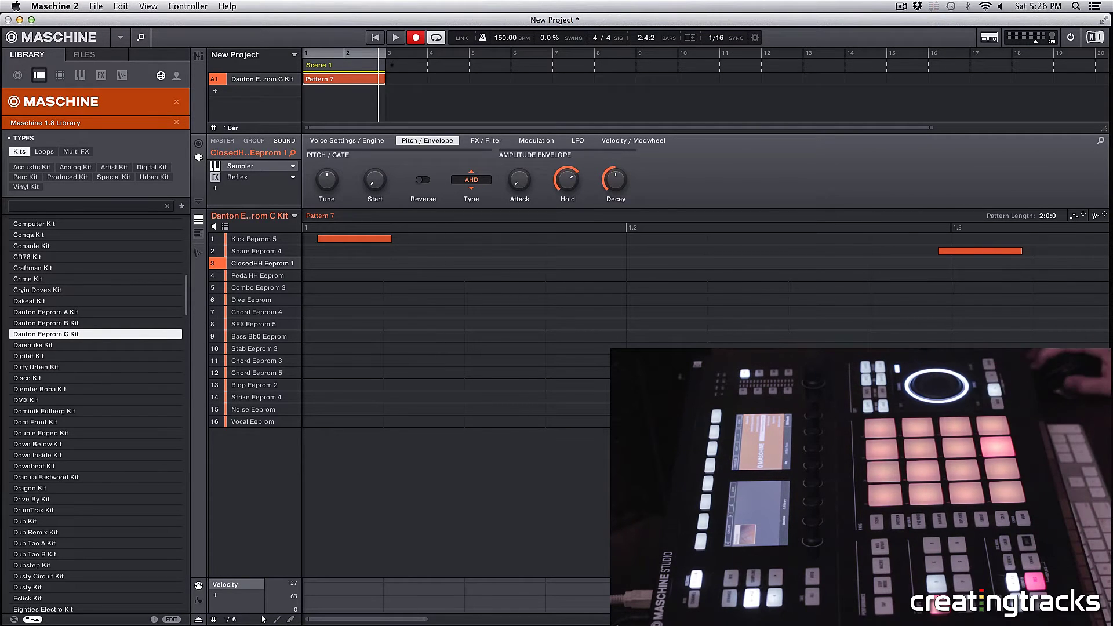
drag(427, 620, 833, 619)
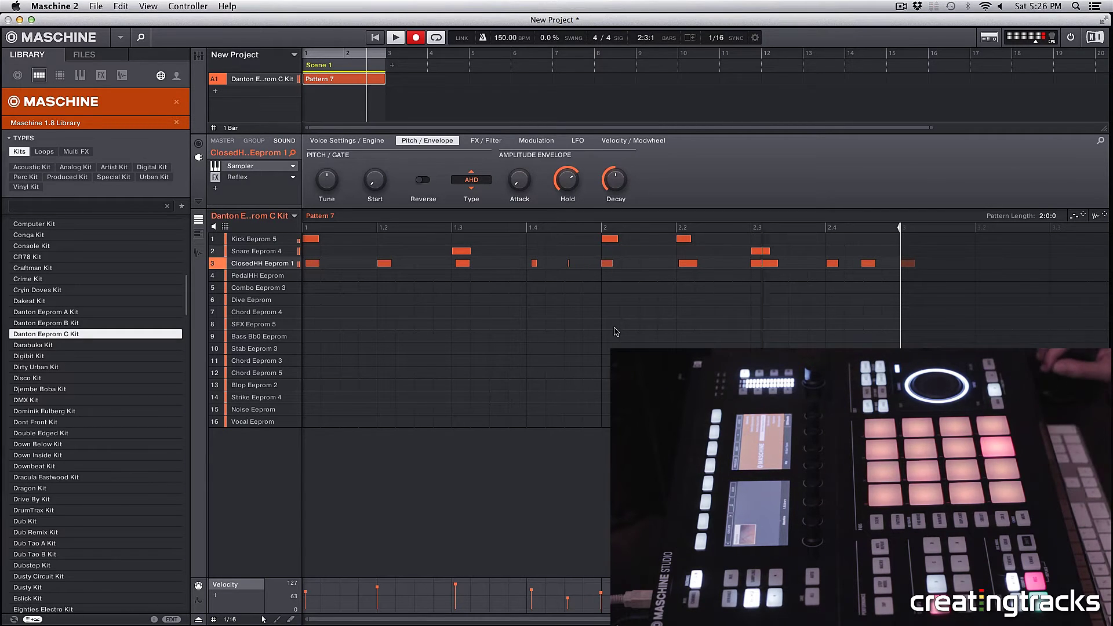
key(space)
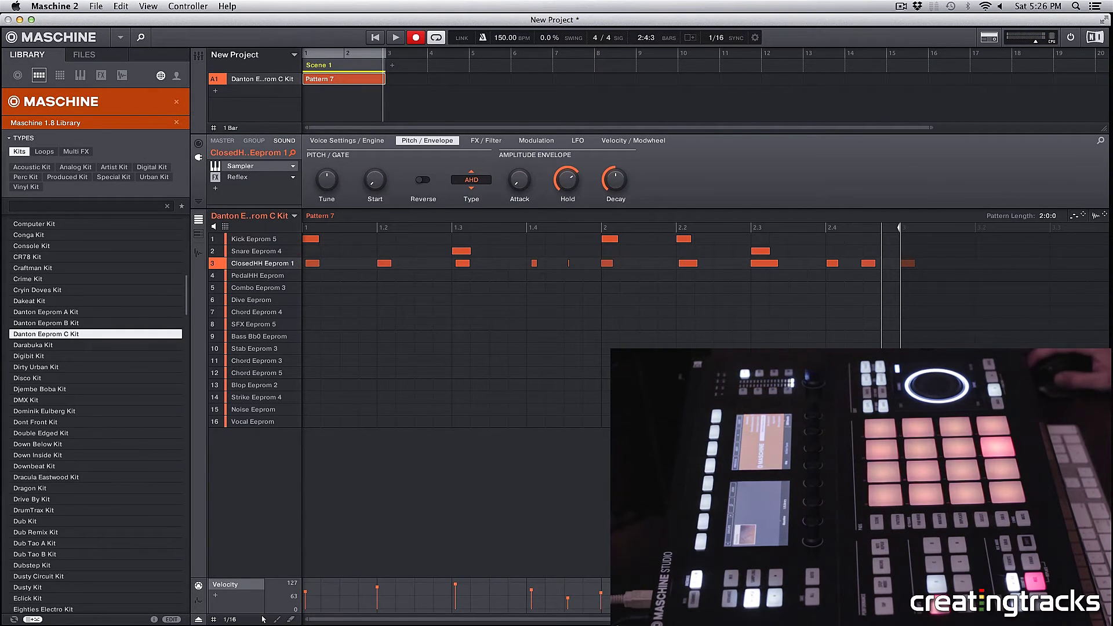
Delete the ClosedHH Eeprom 1 notes and record a new closed hi-hat part plus a Bass Bb0 Eeprom line
drag(939, 274, 306, 309)
key(Delete)
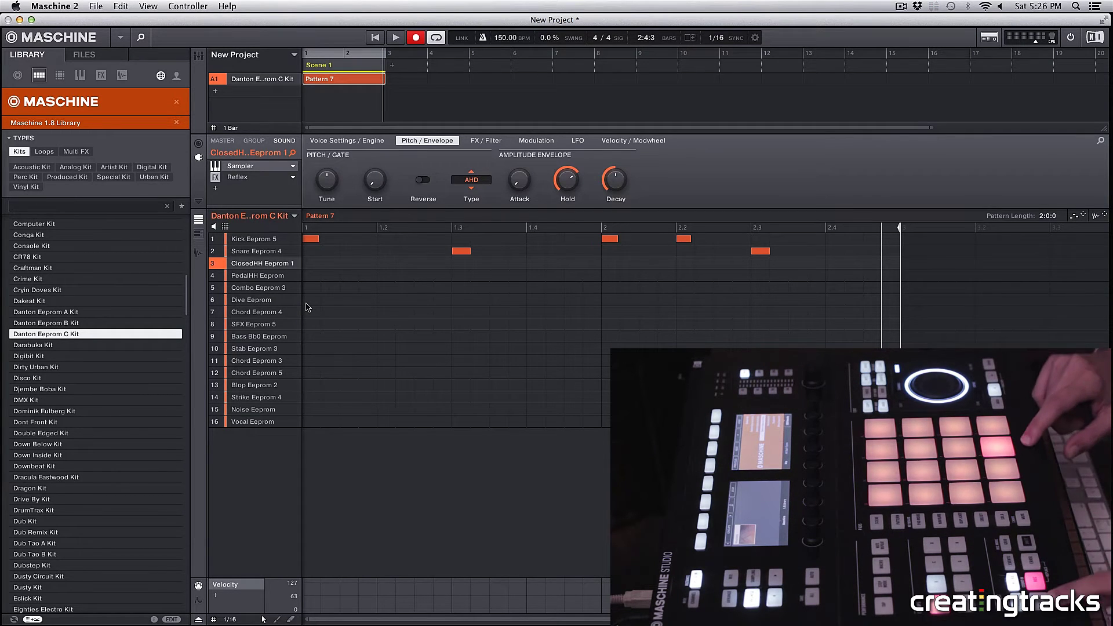
key(space)
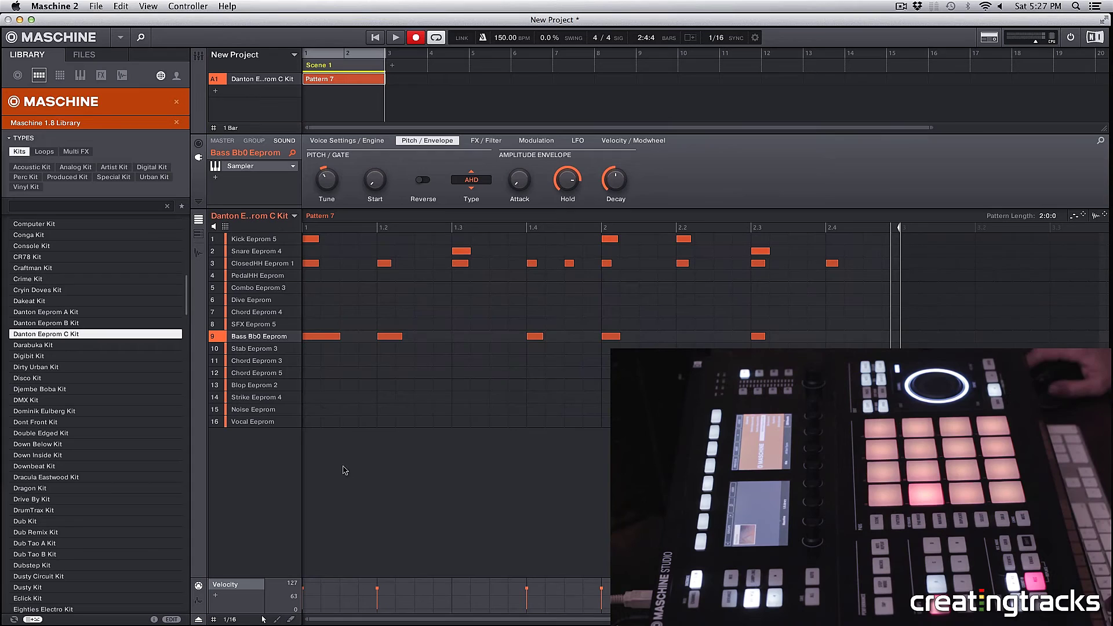
Compare the Bass Bb0 Eeprom notes in keyboard view with all sounds in group view, ending in group view
click(200, 234)
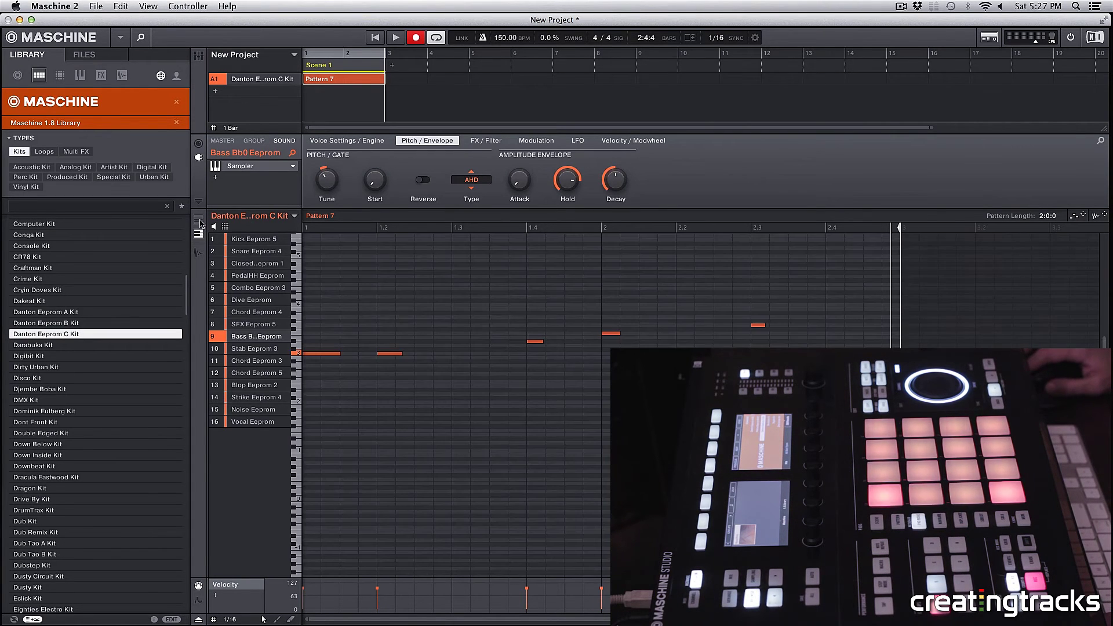
click(200, 220)
click(200, 234)
click(200, 220)
click(200, 234)
click(200, 221)
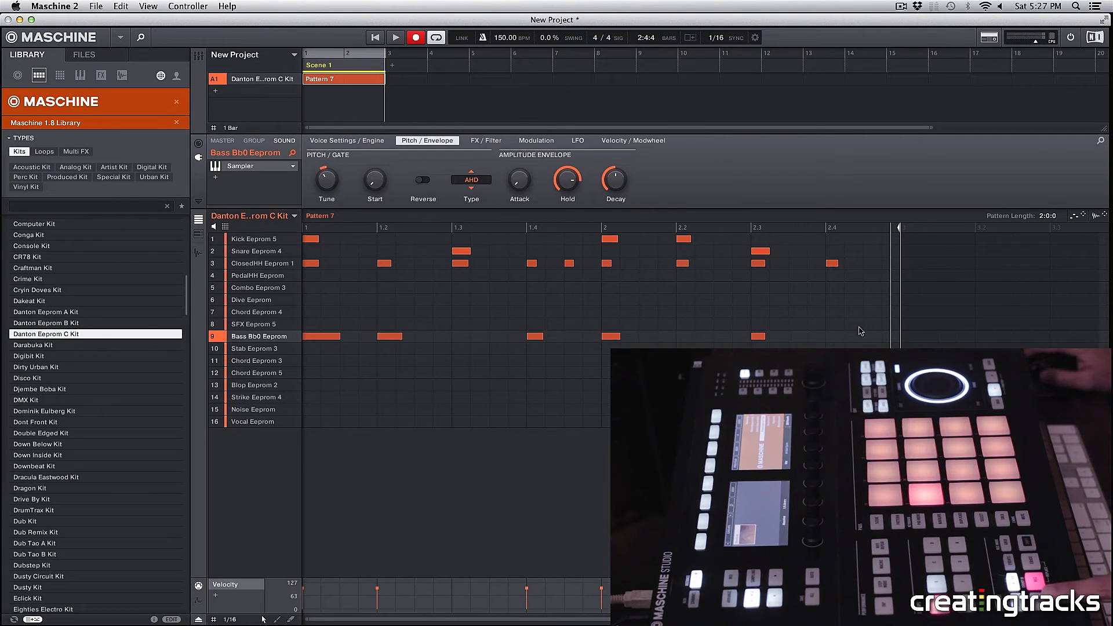
Select all Bass Bb0 Eeprom notes in Pattern 7, inspect their pitches in keyboard view, and return to group view
drag(853, 319, 308, 355)
mouse_move(792, 331)
mouse_down()
mouse_move(328, 343)
mouse_move(324, 322)
mouse_move(795, 336)
mouse_up()
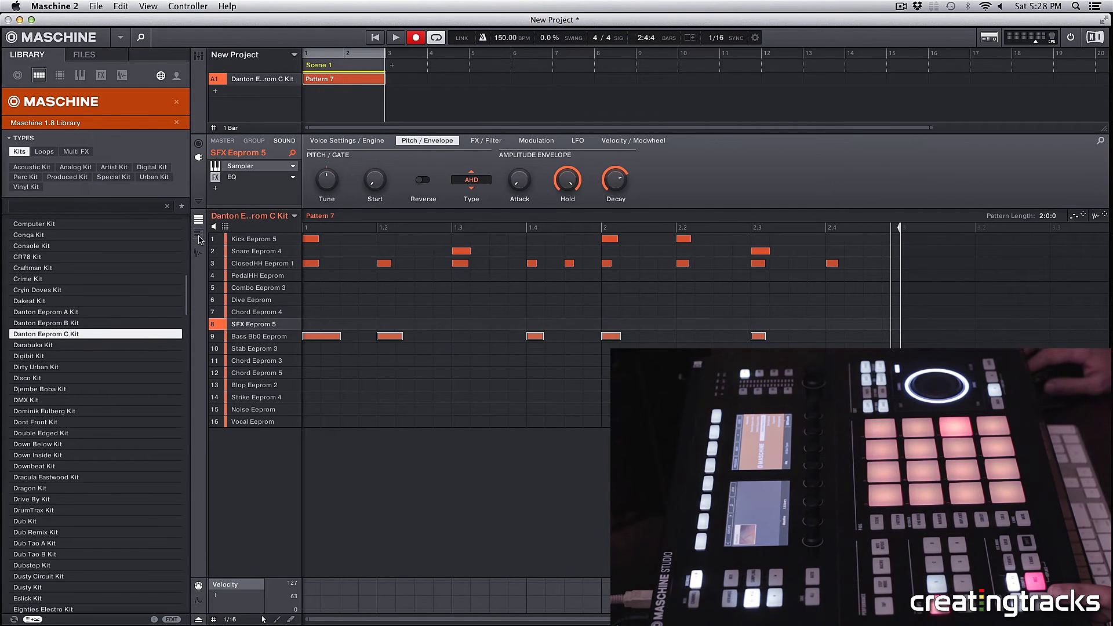
click(198, 235)
click(198, 220)
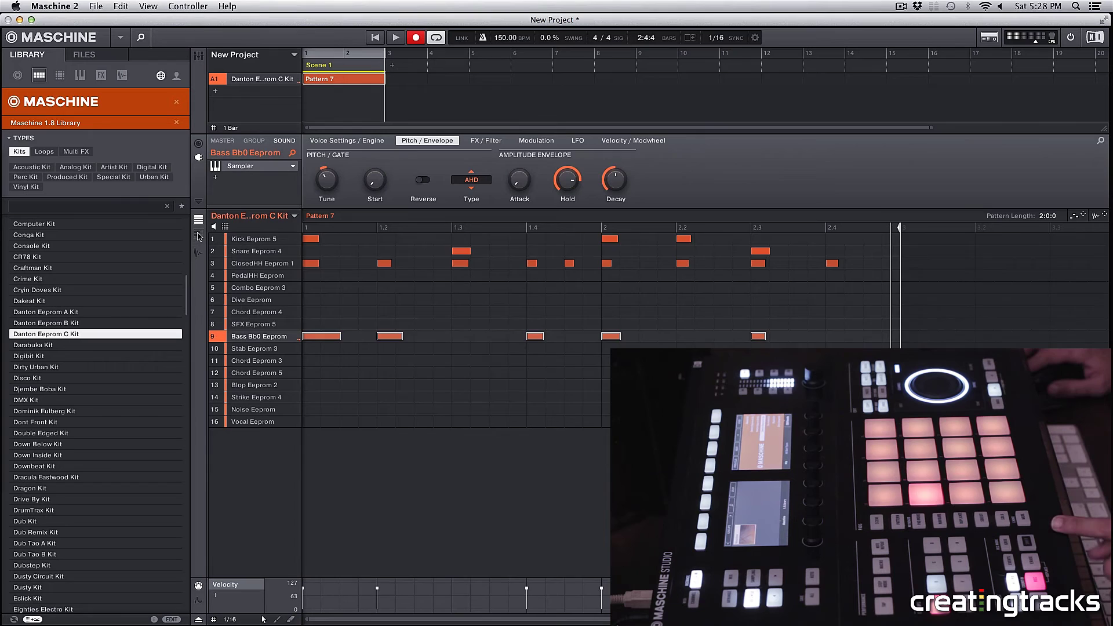
click(198, 234)
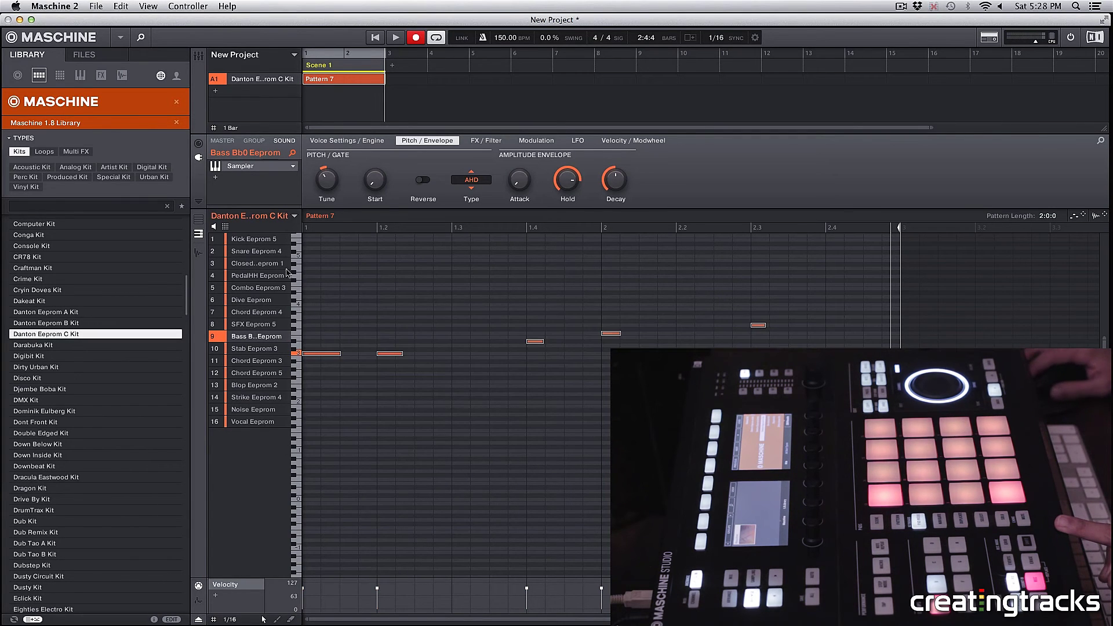
click(199, 220)
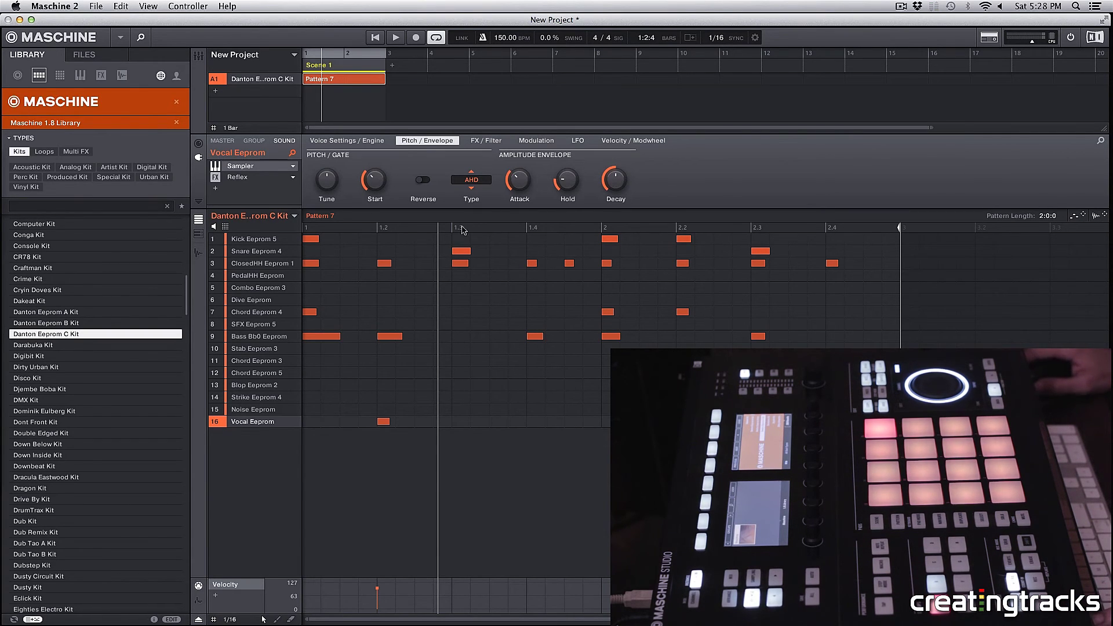
Create a new pattern in the empty slot after Pattern 7 and set its length to 4:0:0
click(307, 216)
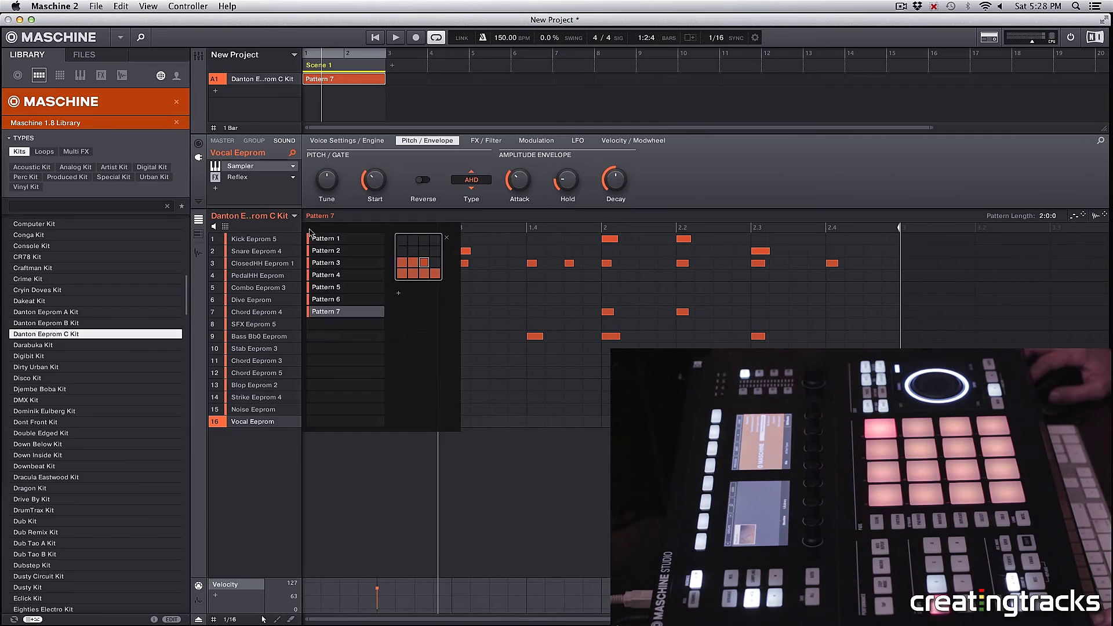
click(334, 324)
click(563, 363)
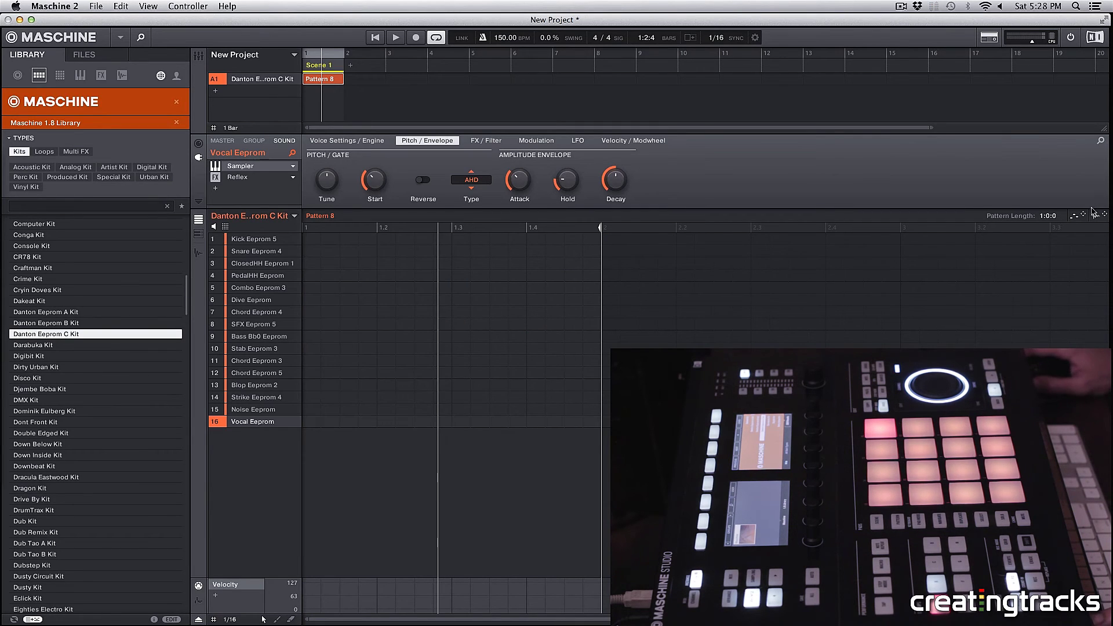
drag(1042, 218, 1042, 201)
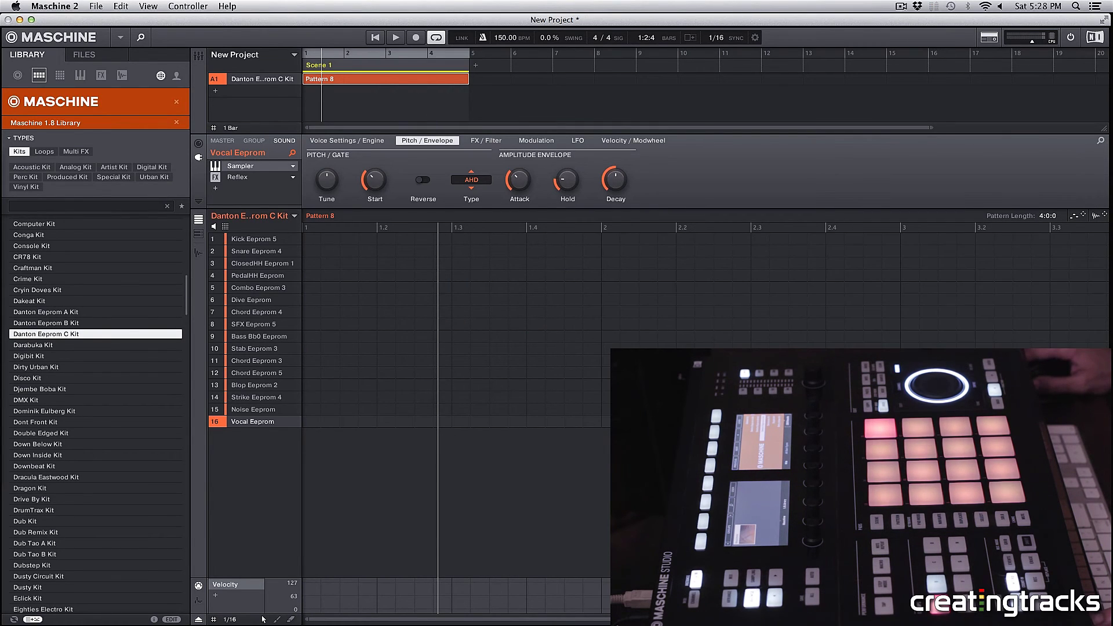
Start playback and enable recording for a new take in the empty four-bar pattern
click(396, 38)
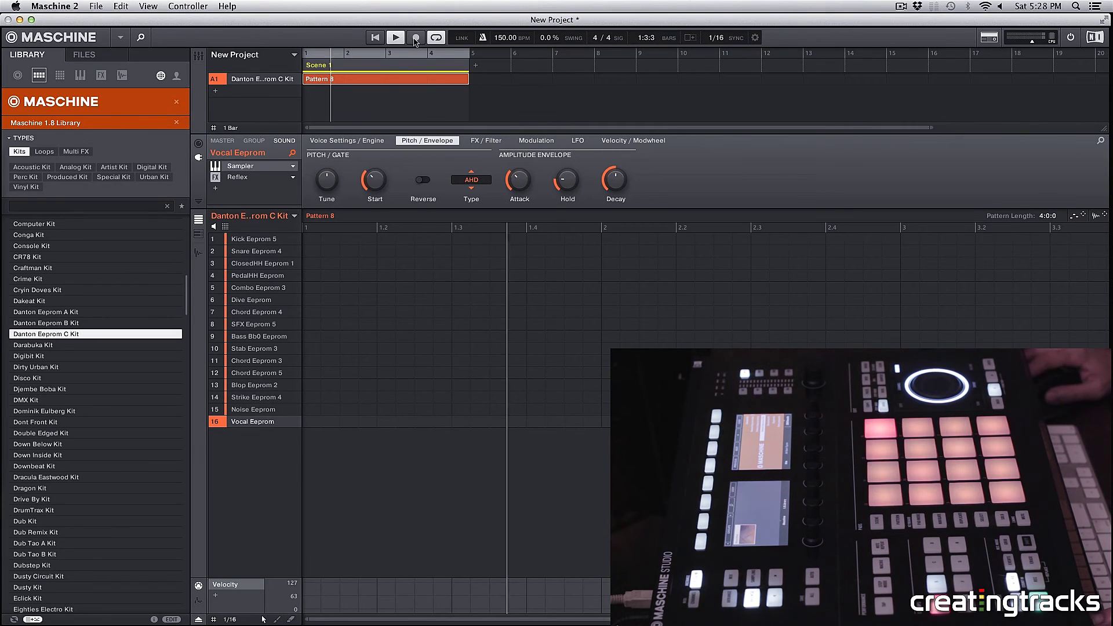
click(415, 38)
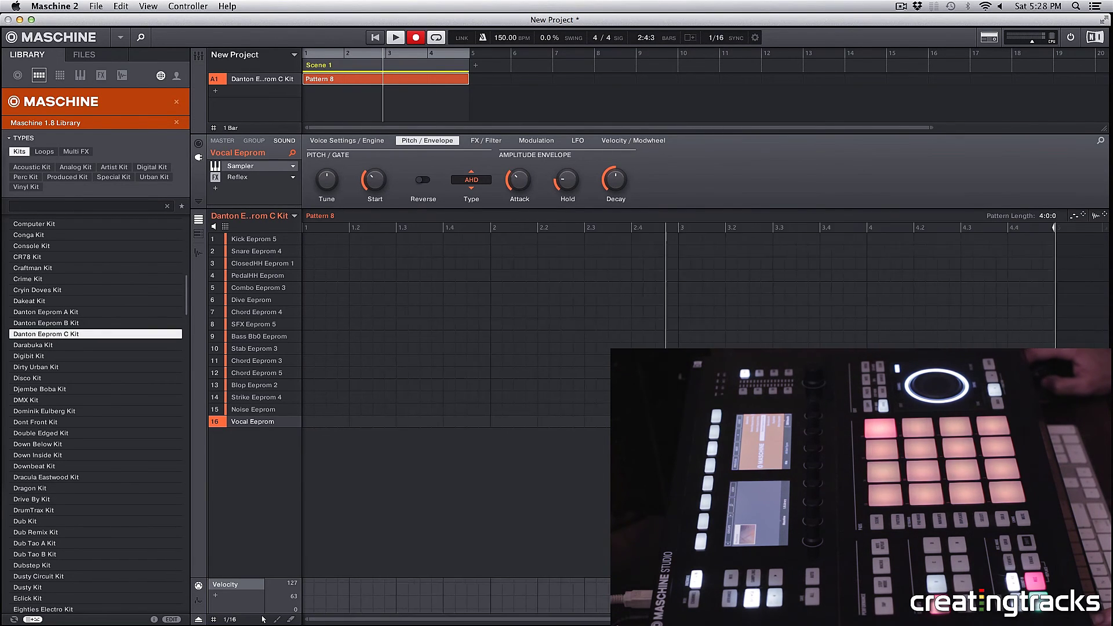